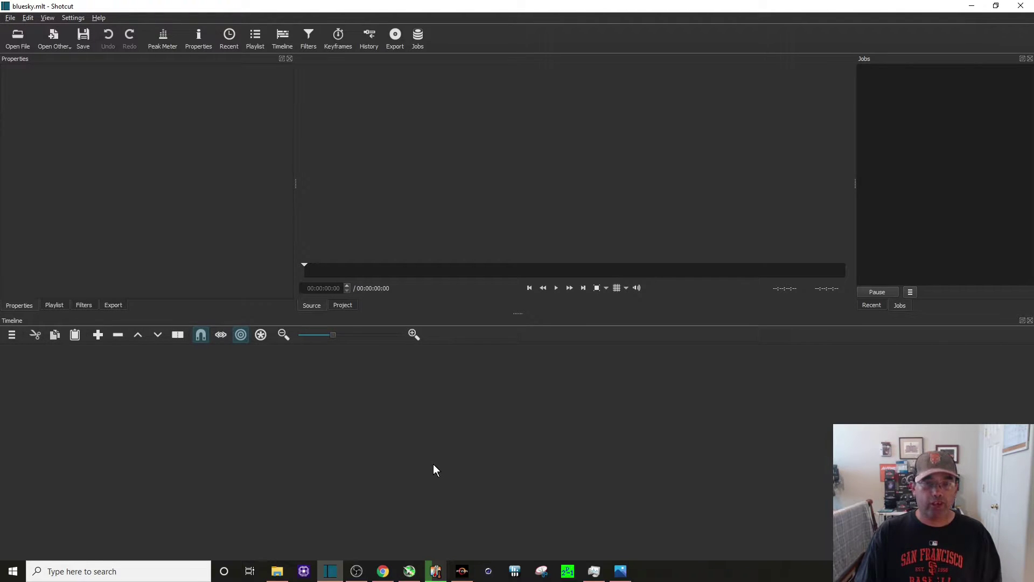
Play the green-screen subscribe clip in Movies & TV to preview the red box becoming SUBSCRIBE.
key("alt+Tab")
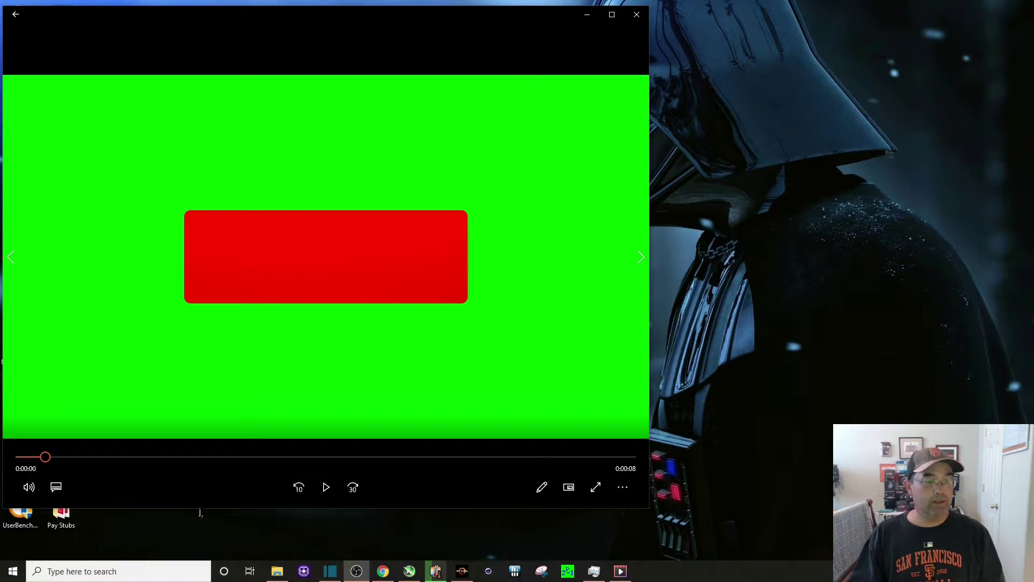
left_click(331, 495)
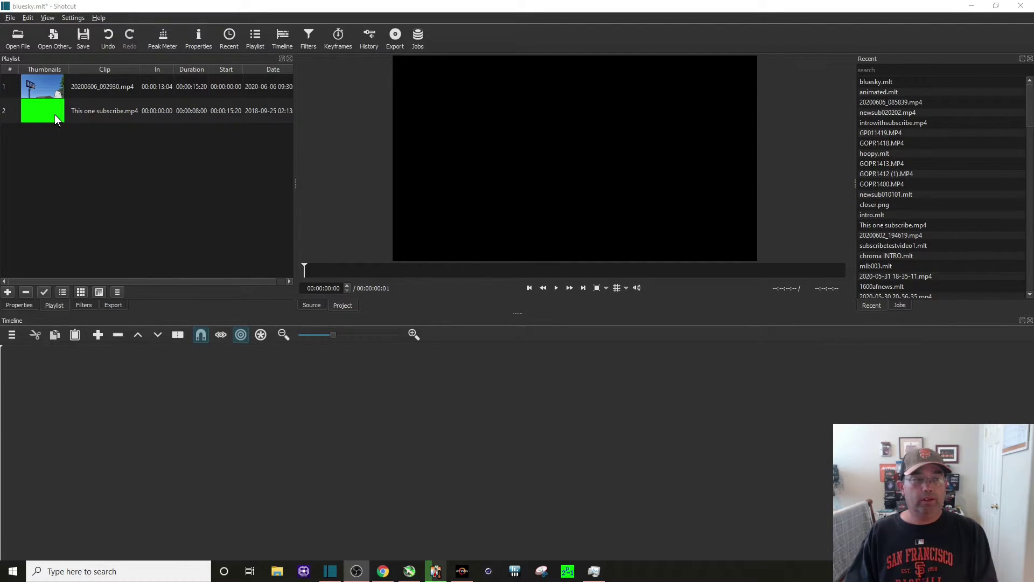
Add a video track, place 20200606_092930.mp4 on V1, and play it back.
right_click(204, 414)
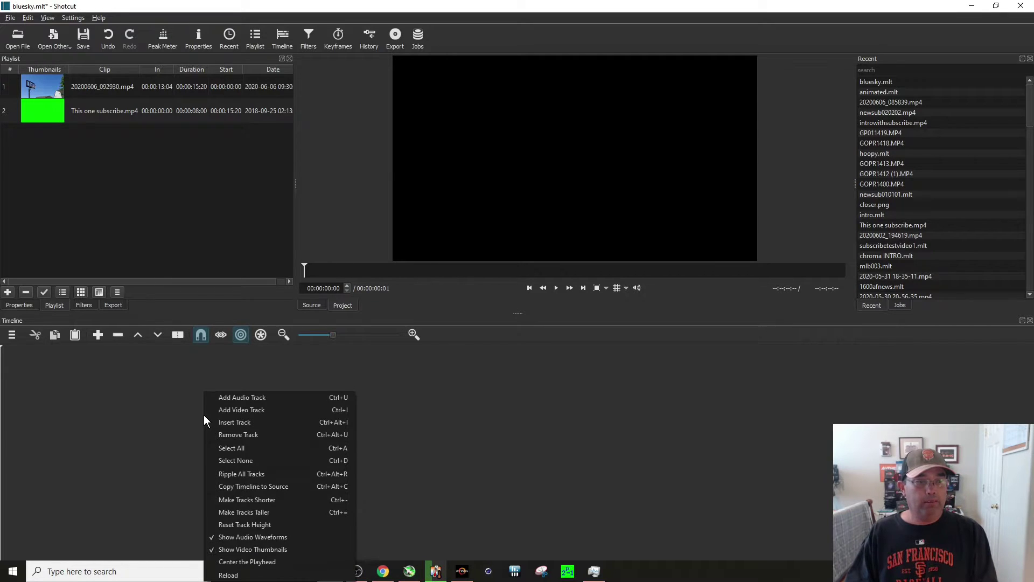
left_click(212, 411)
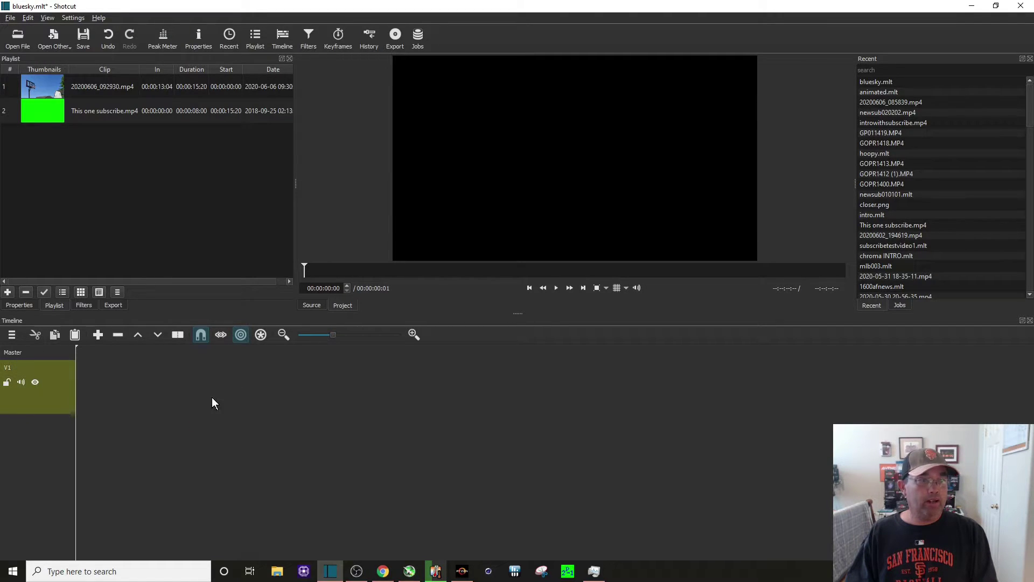
left_click_drag(35, 79, 81, 383)
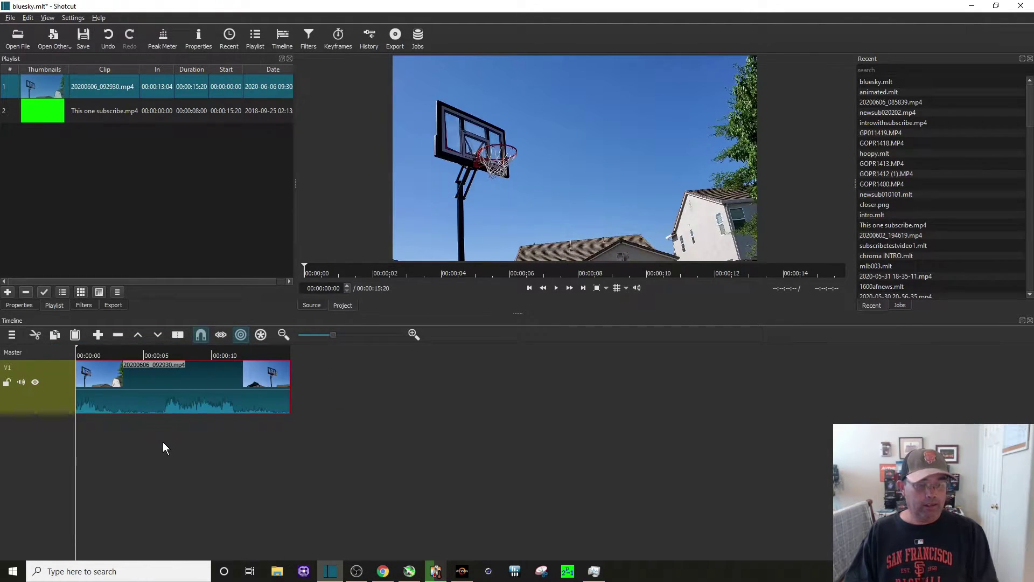
key("space")
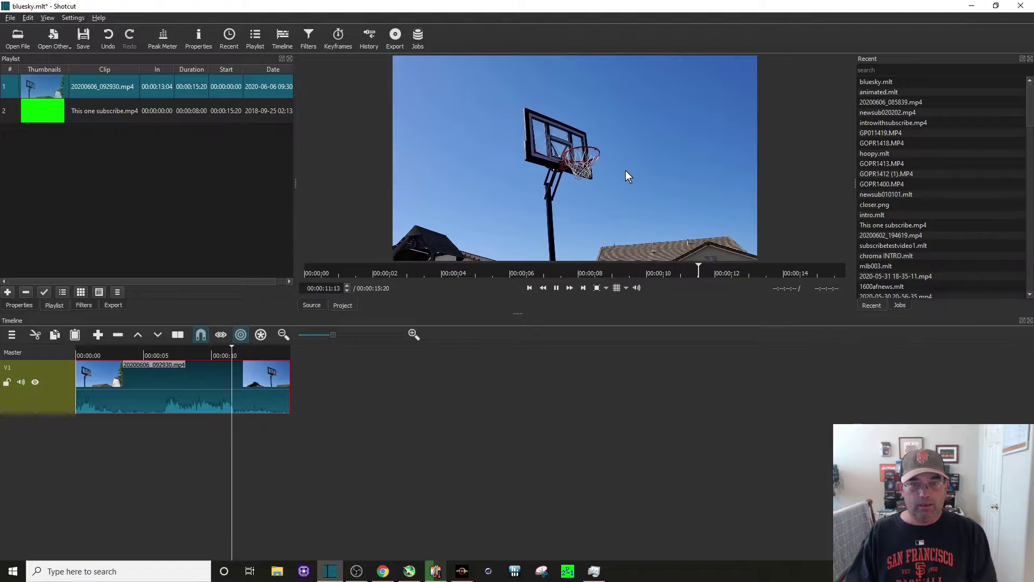
key("space")
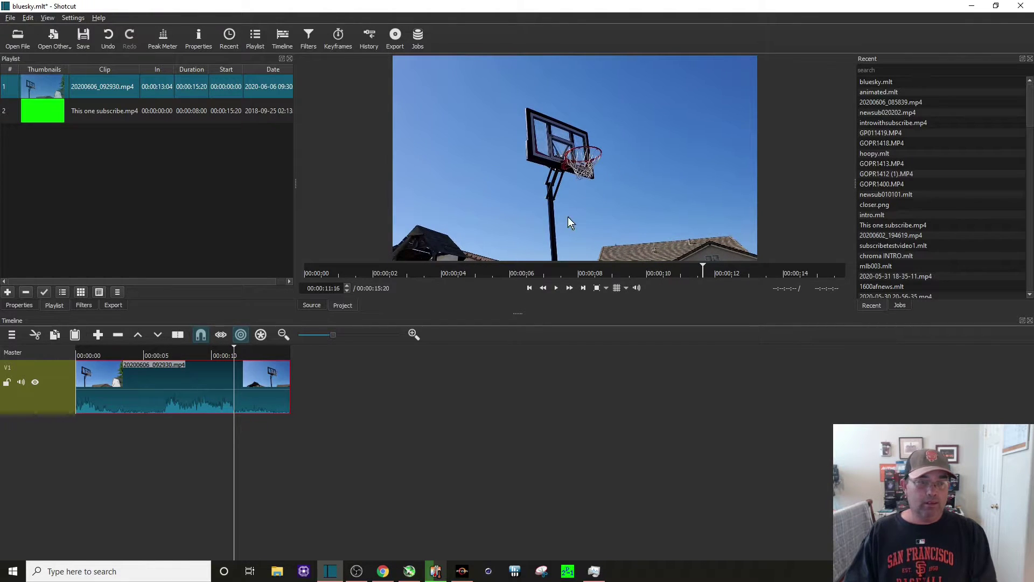
Add a second video track and place 'This one subscribe.mp4' on V2.
right_click(195, 466)
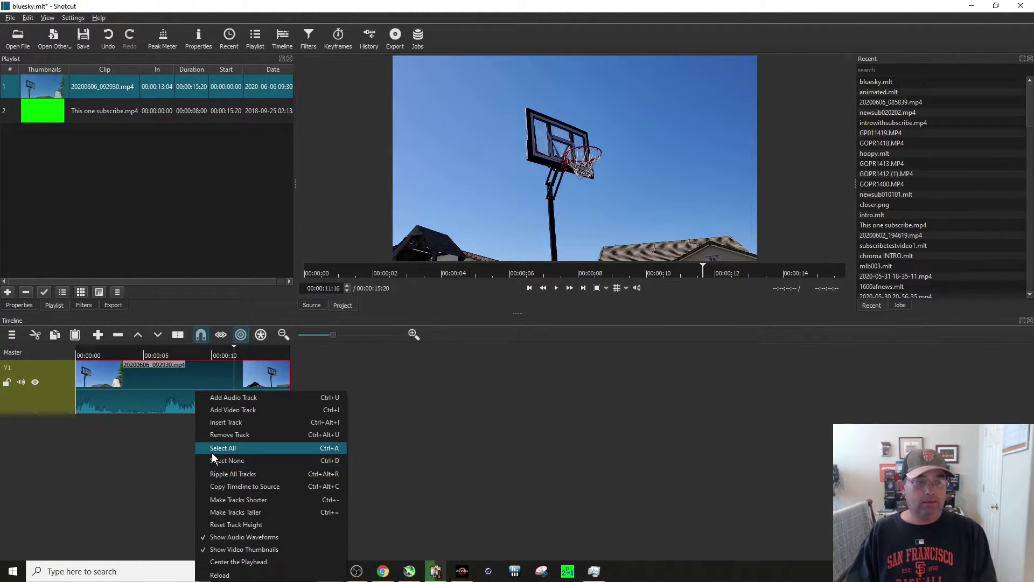
key("Escape")
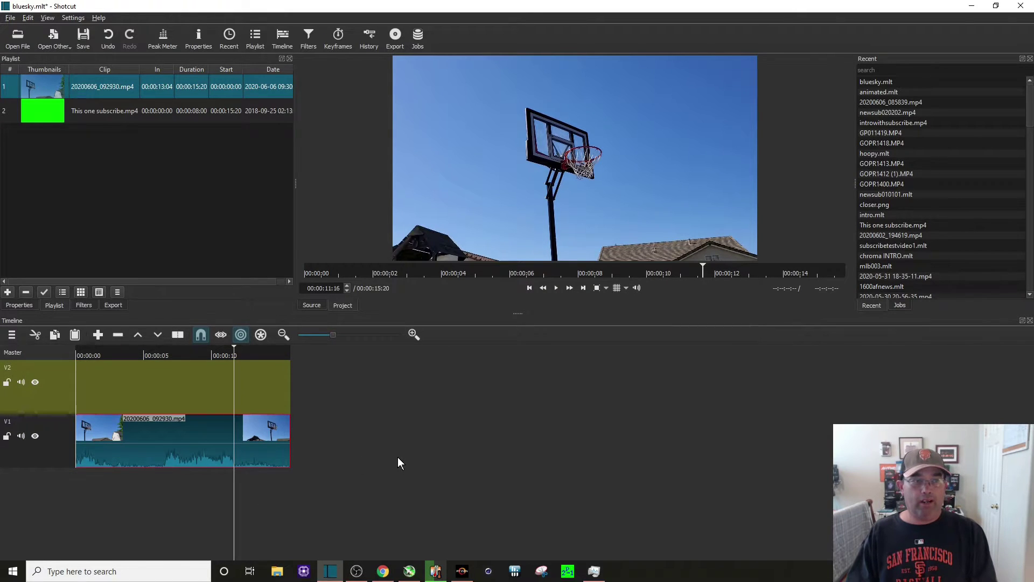
left_click_drag(37, 115, 167, 386)
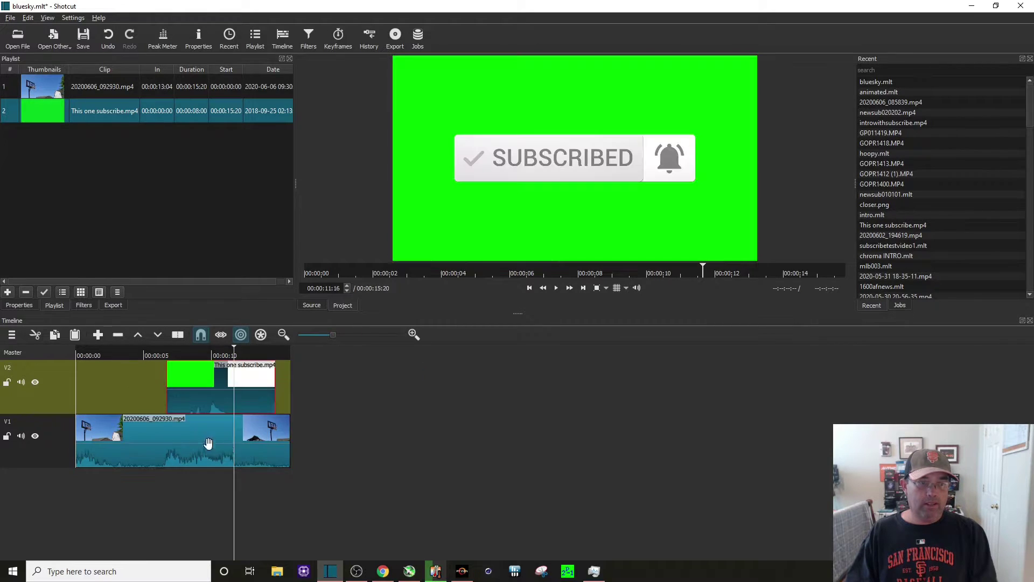
Shift the subscribe clip slightly later on V2 and play to check the overlay timing.
left_click(136, 503)
left_click_drag(183, 393, 206, 392)
key("space")
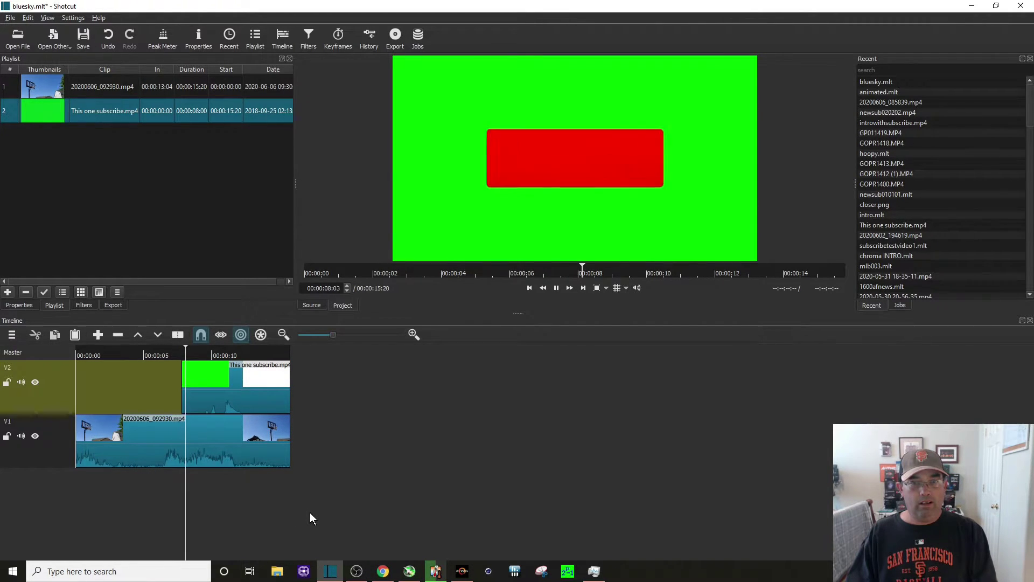
key("space")
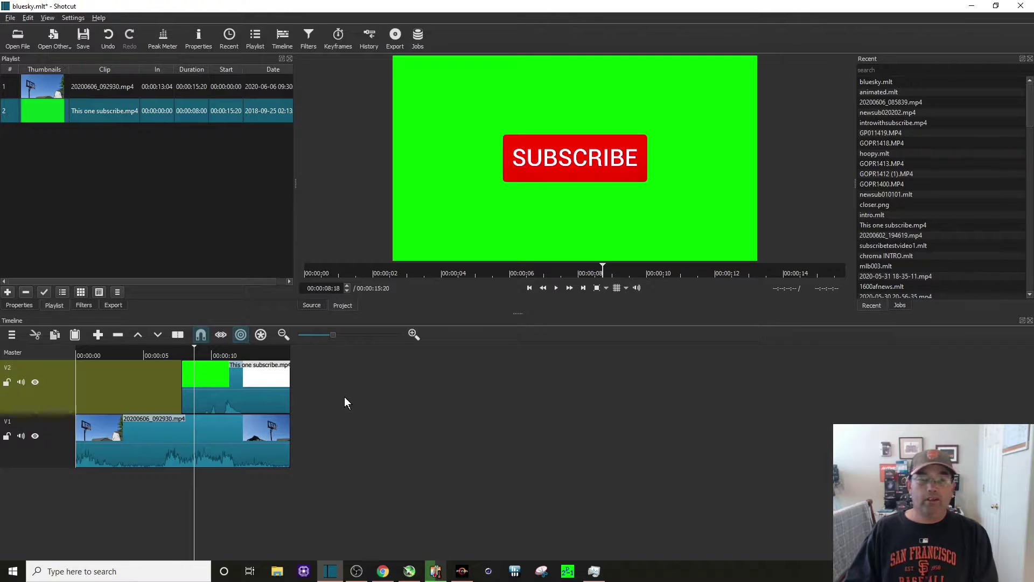
Apply Chroma Key: Simple to the subscribe clip, keying green at 28.8% distance.
left_click(252, 388)
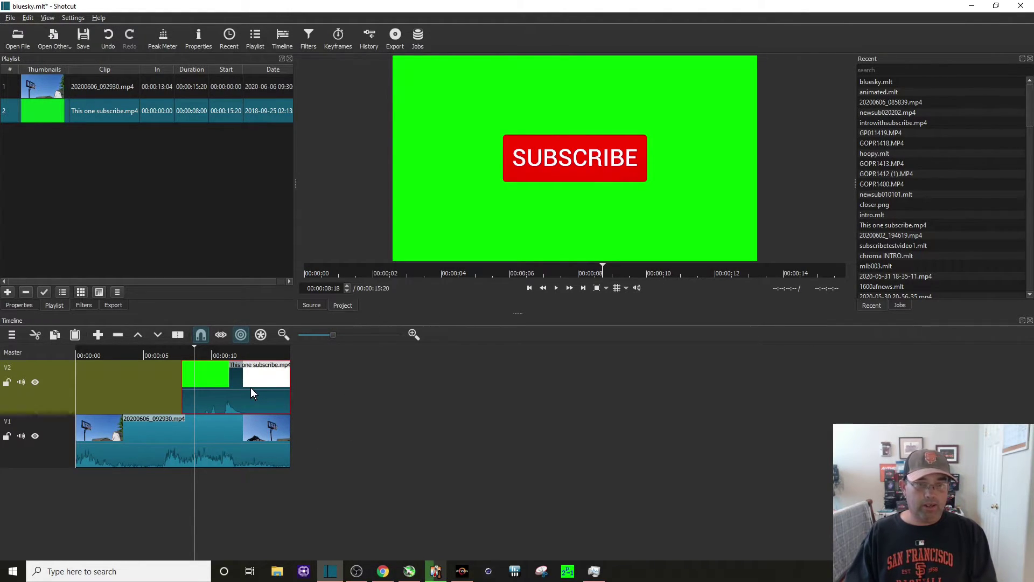
left_click(85, 306)
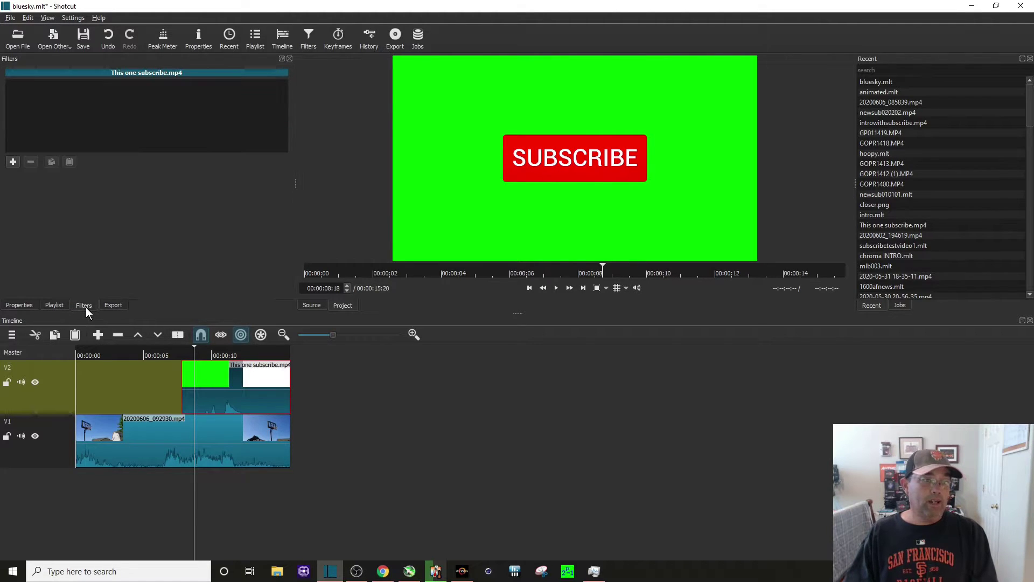
left_click(12, 161)
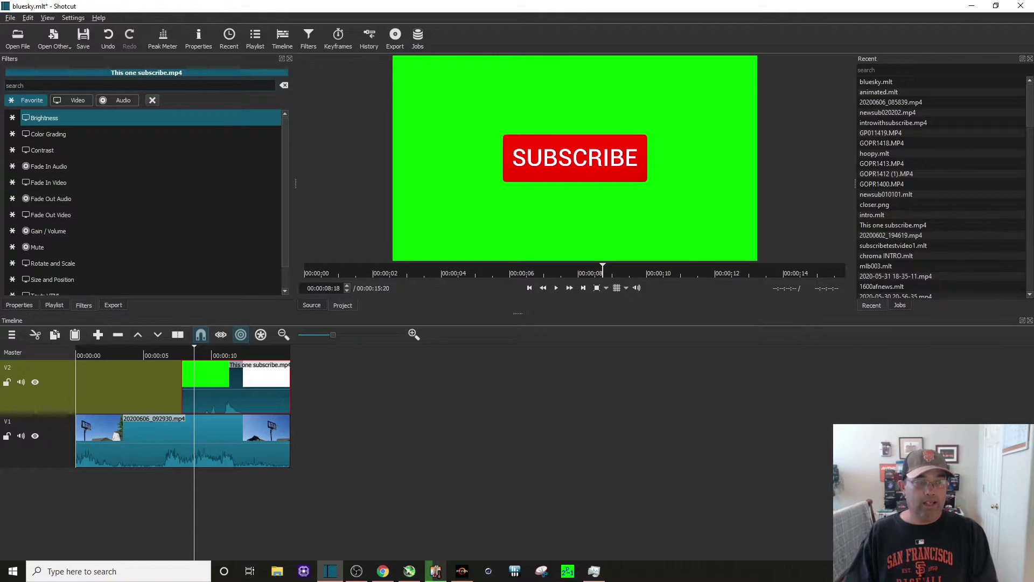
type("chr")
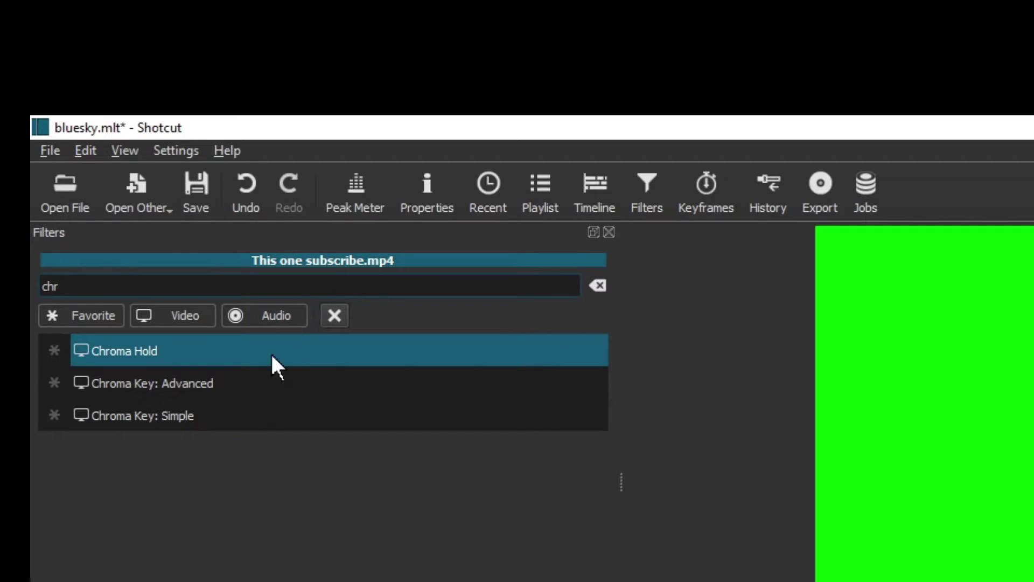
left_click(234, 417)
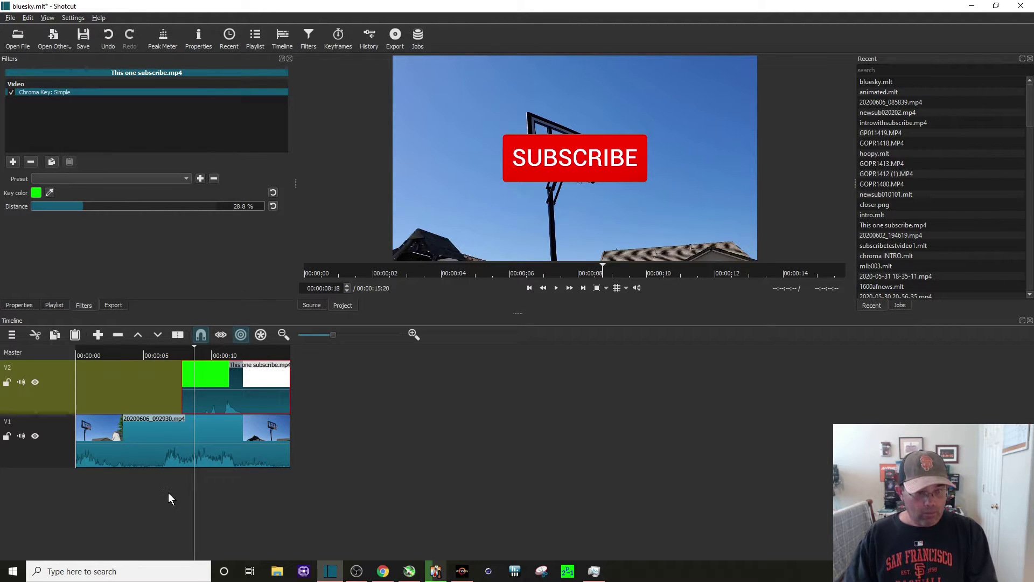
Play from about five seconds to check the keyed button over the hoop footage.
left_click(149, 502)
key("space")
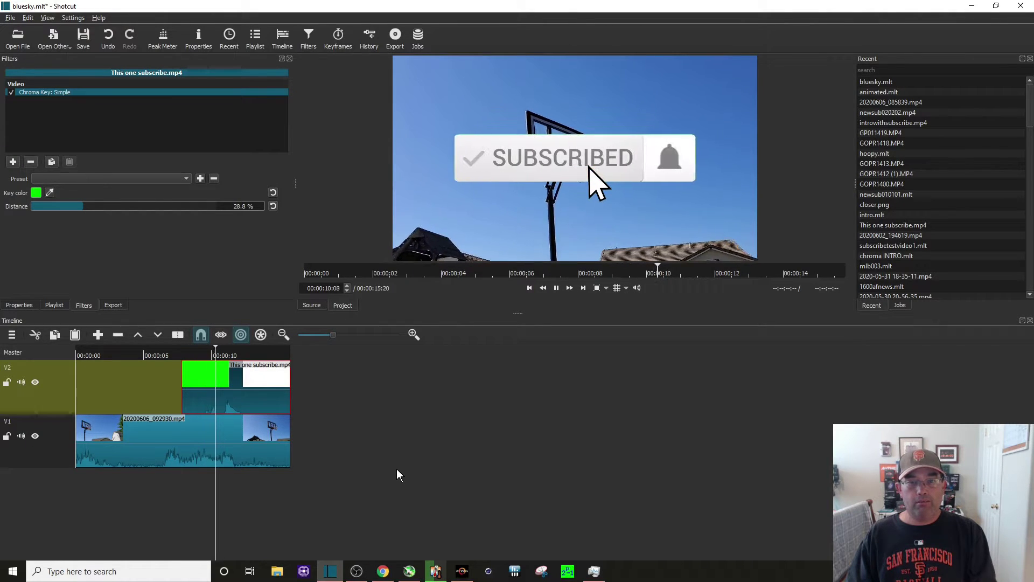
key("space")
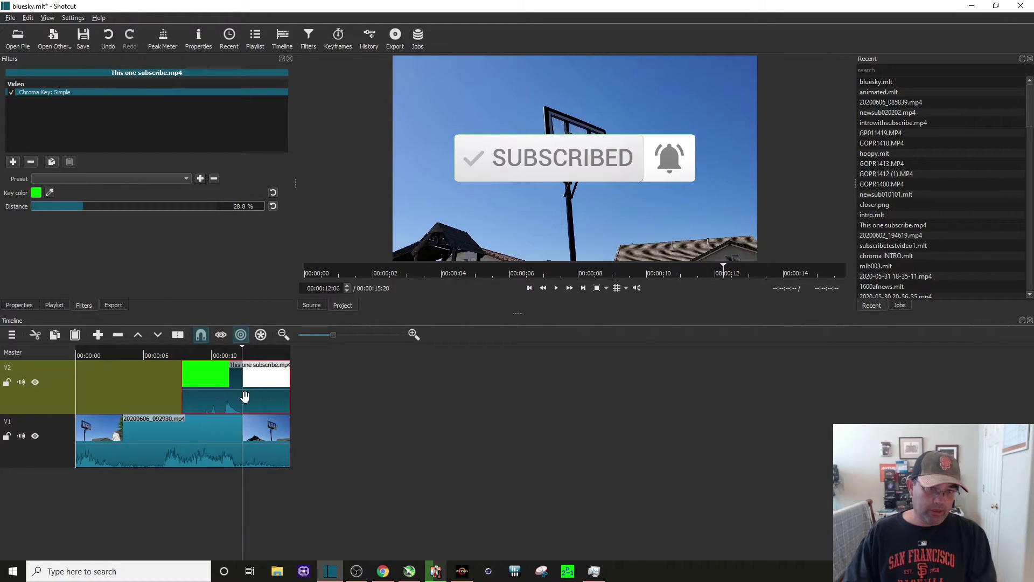
Add a Rotate and Scale filter with Scale 46% and preview the smaller button.
left_click(13, 162)
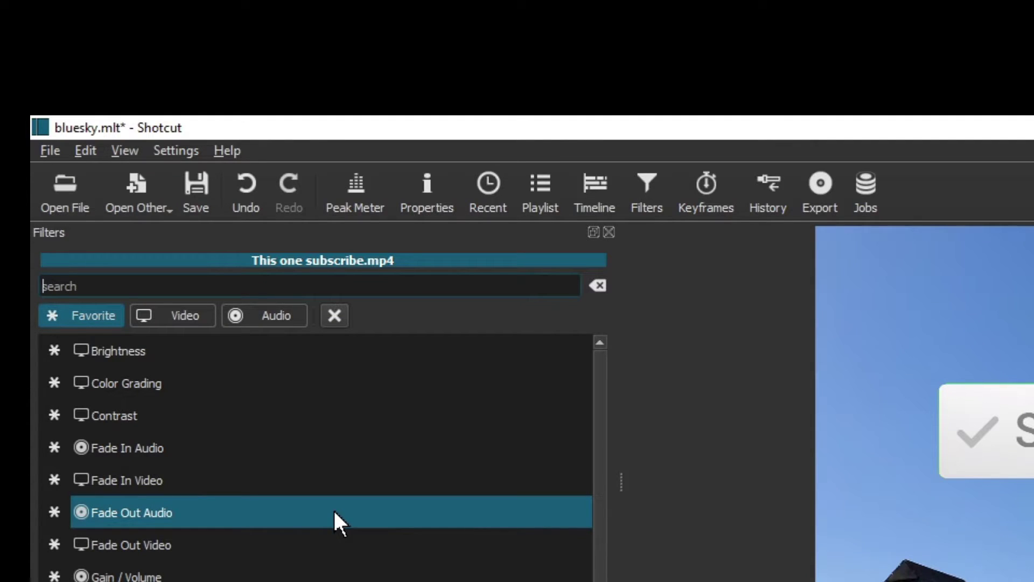
type("rot")
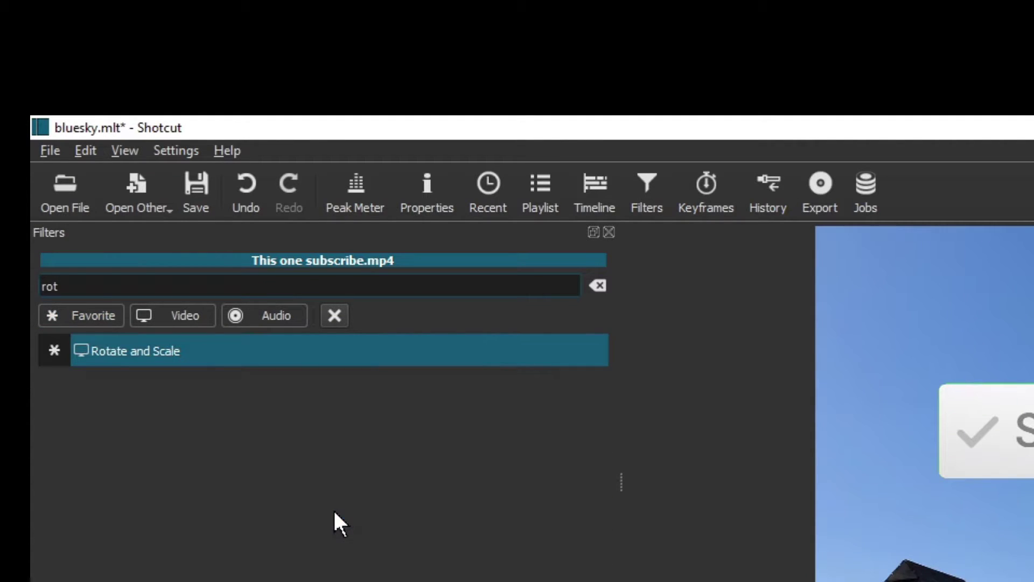
left_click(183, 351)
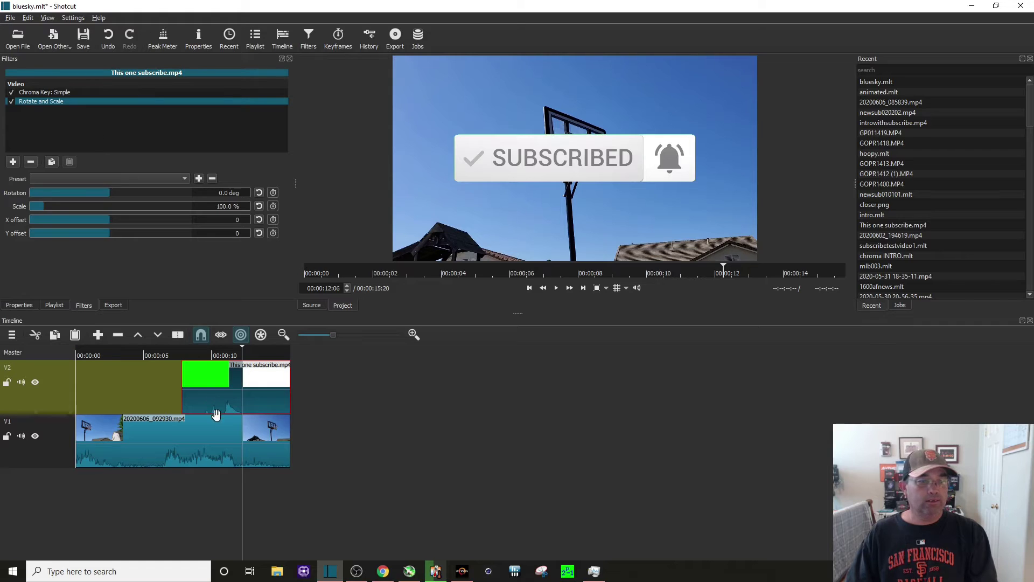
left_click(196, 495)
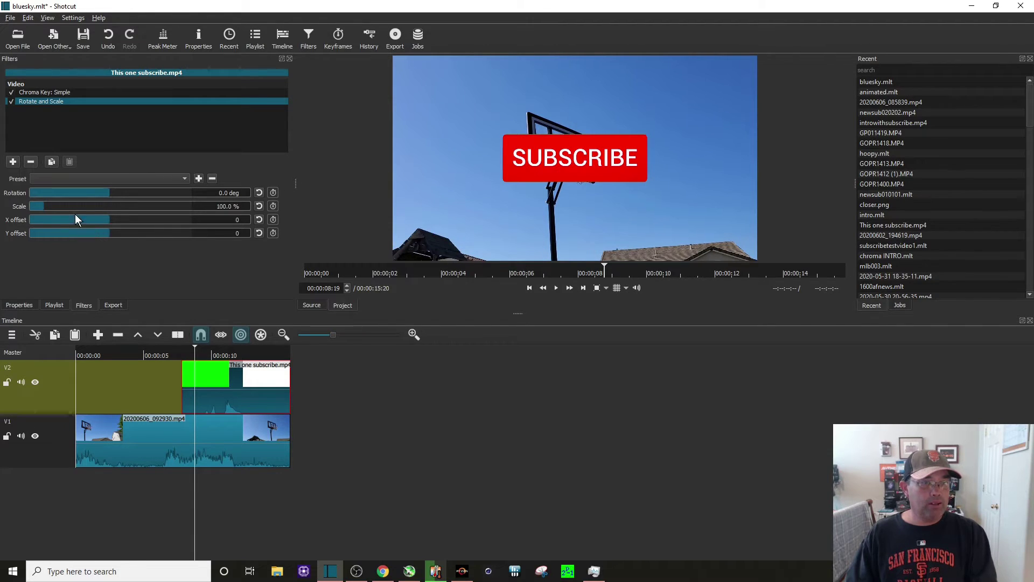
left_click(37, 207)
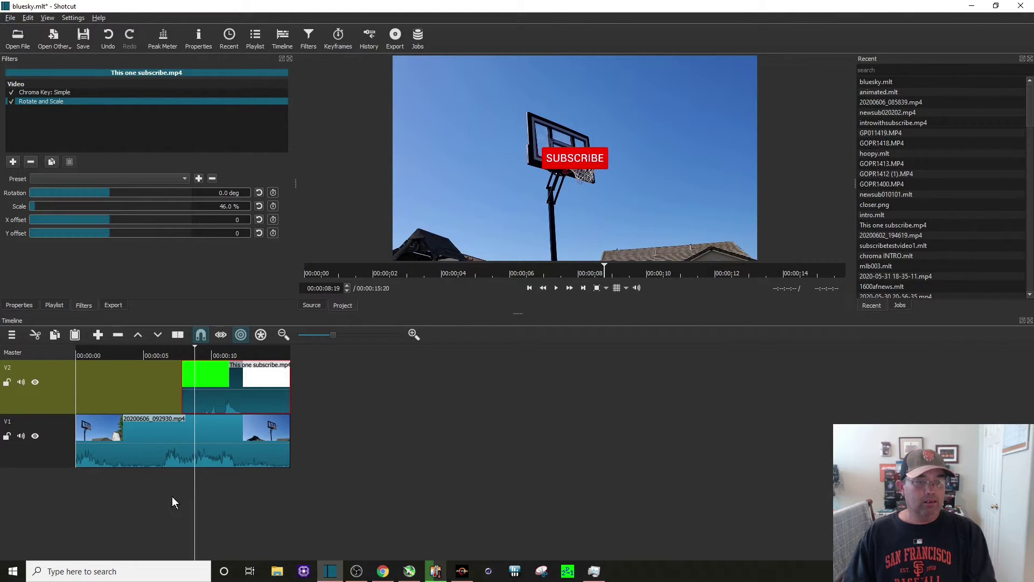
key("space")
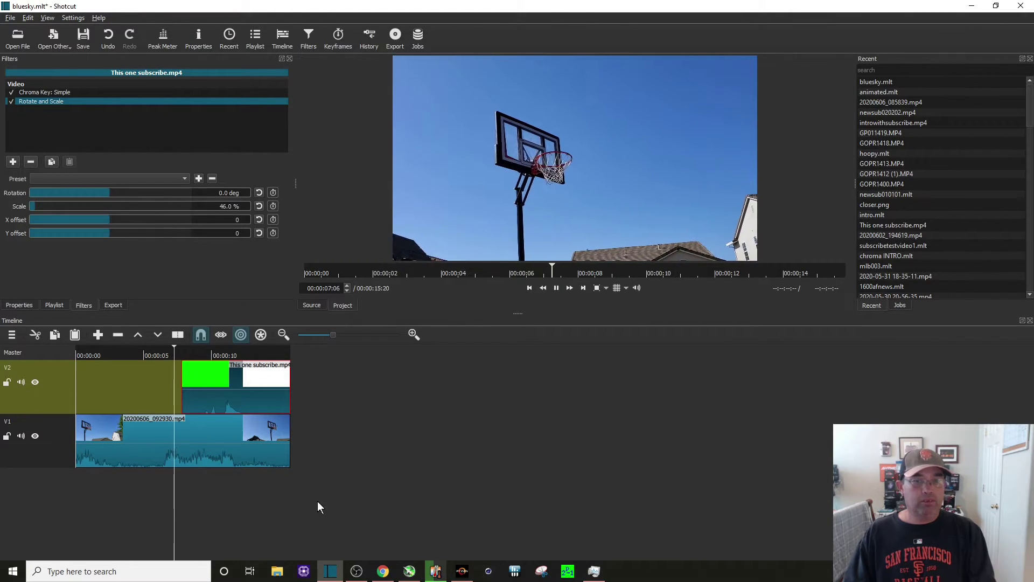
key("space")
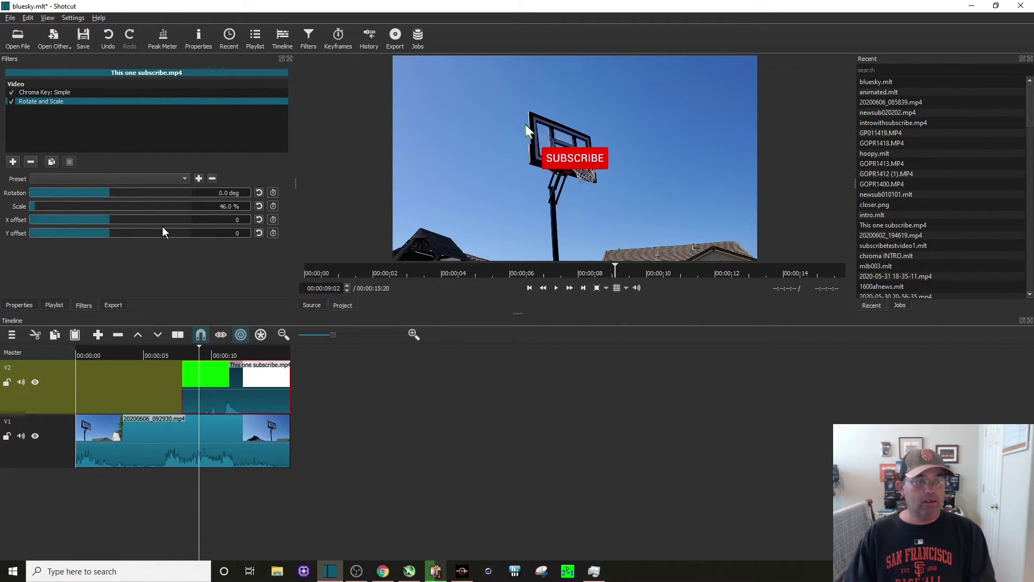
Offset the button to X 1000, Y 279, beside the hoop level with the rim.
left_click_drag(109, 219, 127, 220)
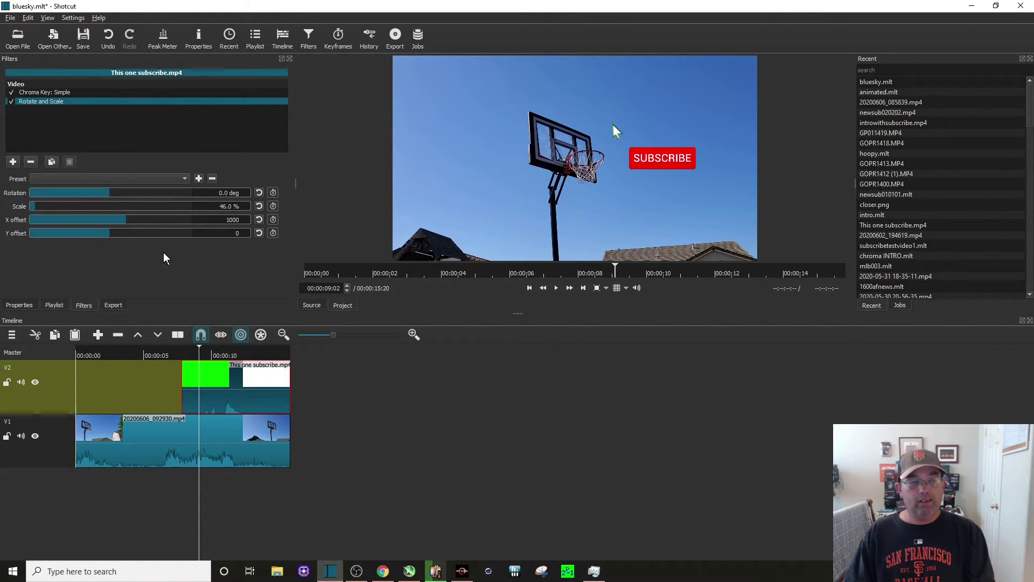
left_click(119, 232)
left_click_drag(118, 237, 116, 237)
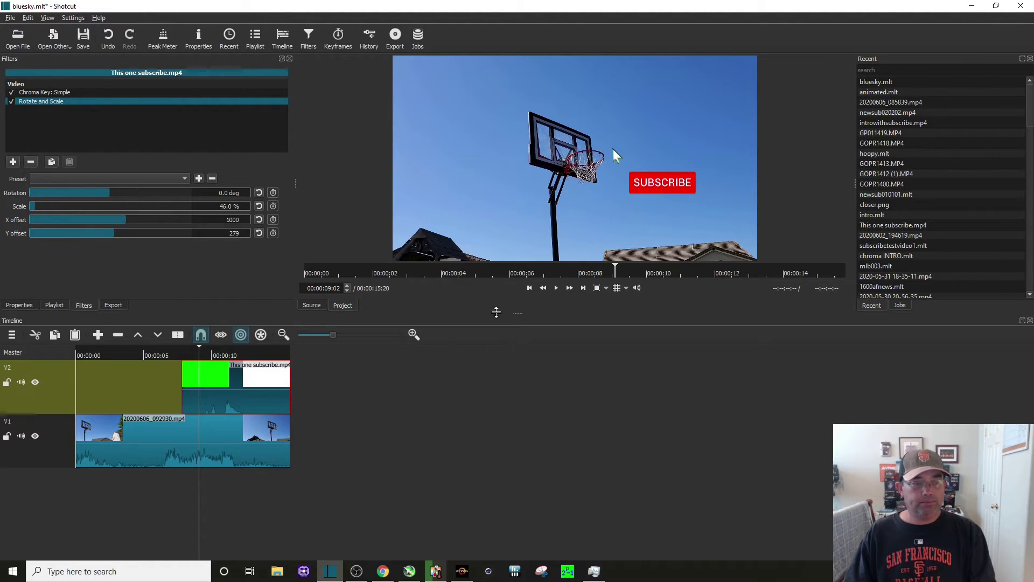
left_click(163, 490)
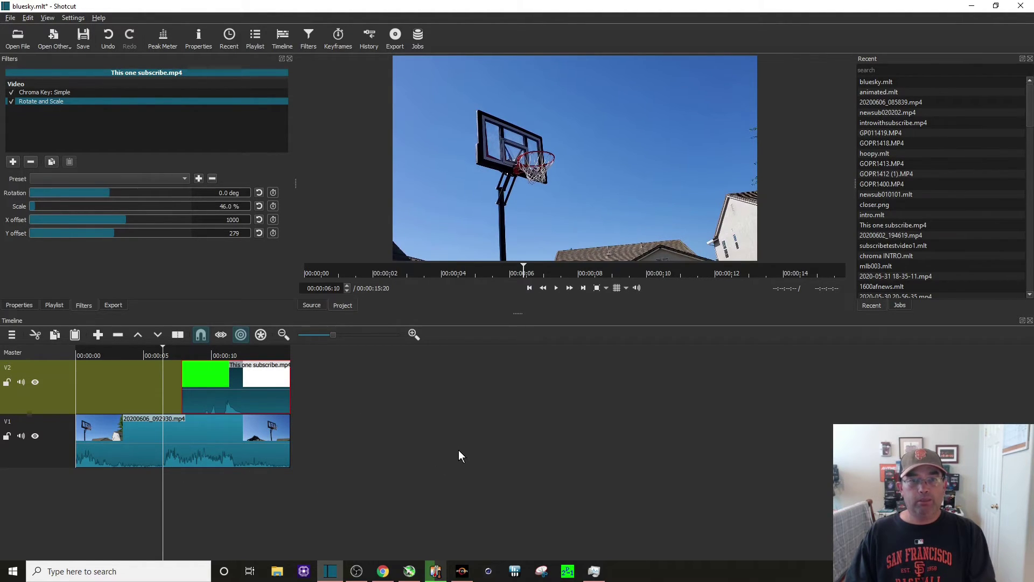
key("space")
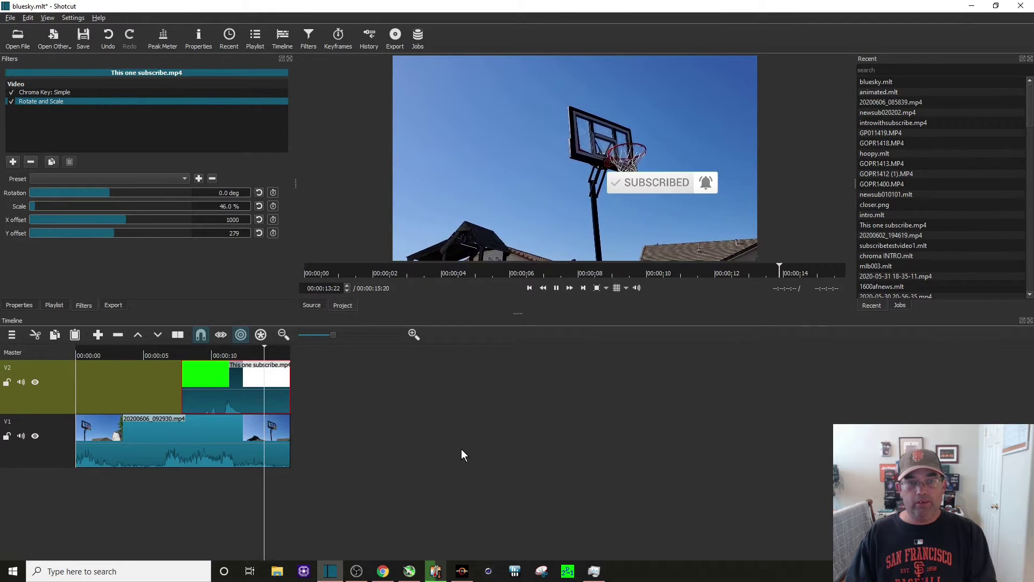
key("space")
key("Up")
key("space")
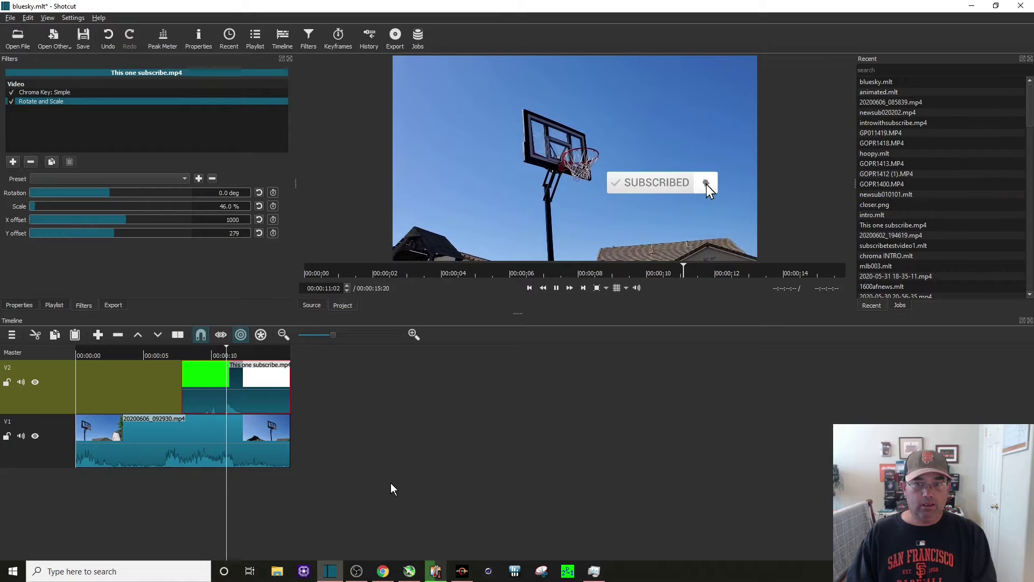
key("space")
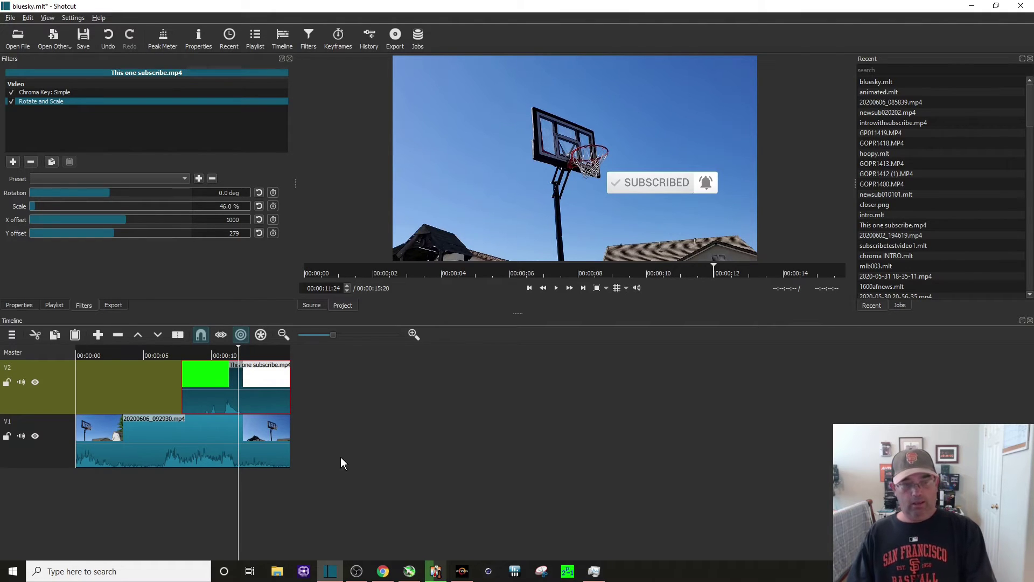
Cut the trailing subscribe clip from V2 and replay the edit from the start.
right_click(264, 396)
left_click(270, 399)
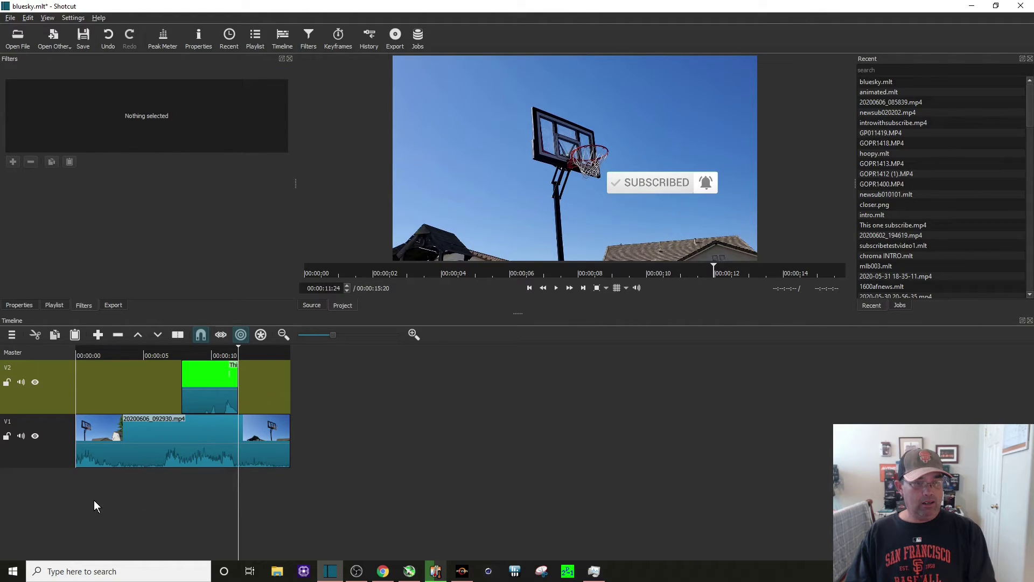
key("Home")
key("space")
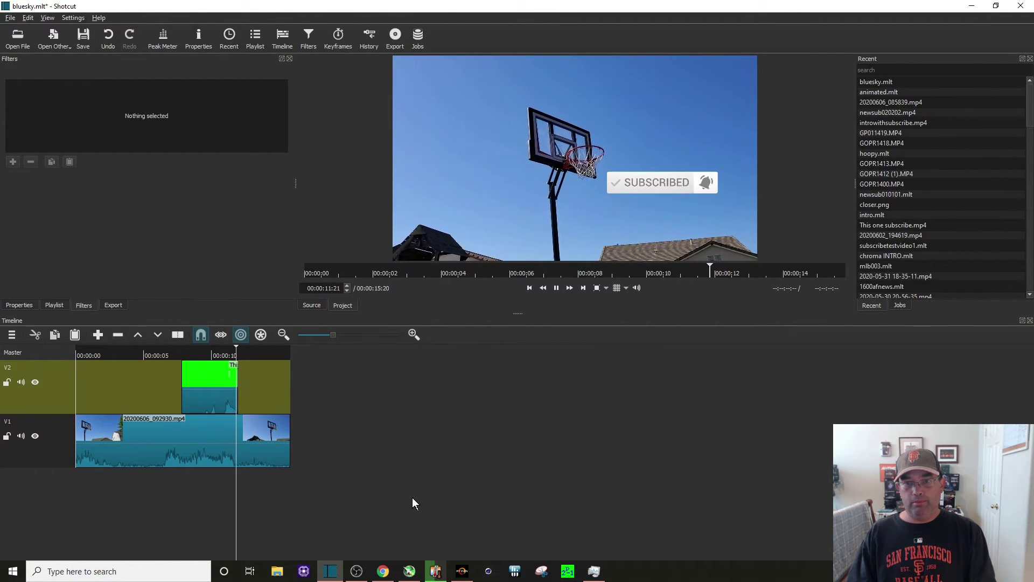
key("space")
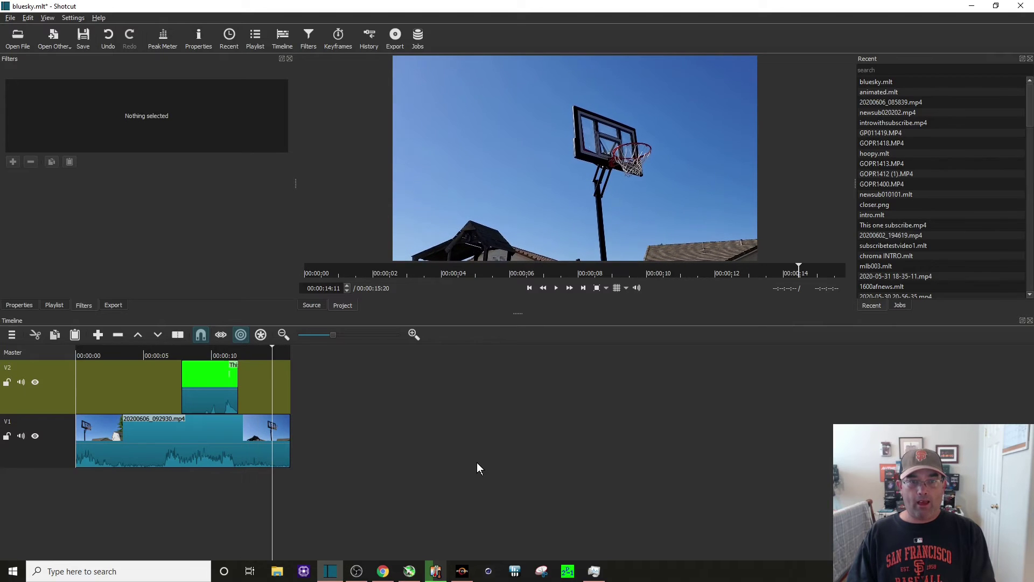